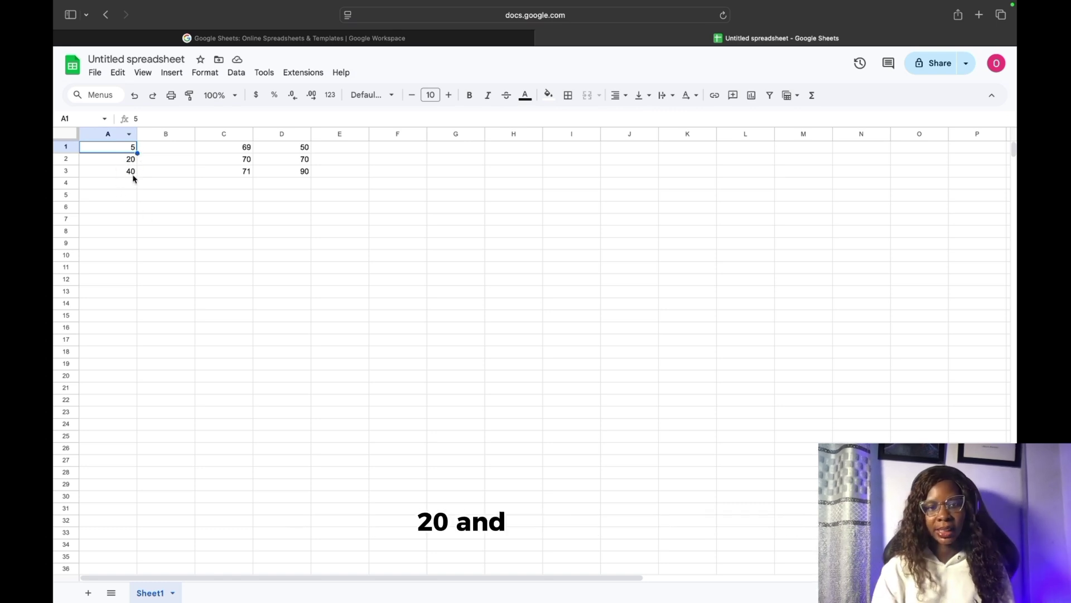
Begin a formula in cell A6 by entering an equals sign.
click(127, 196)
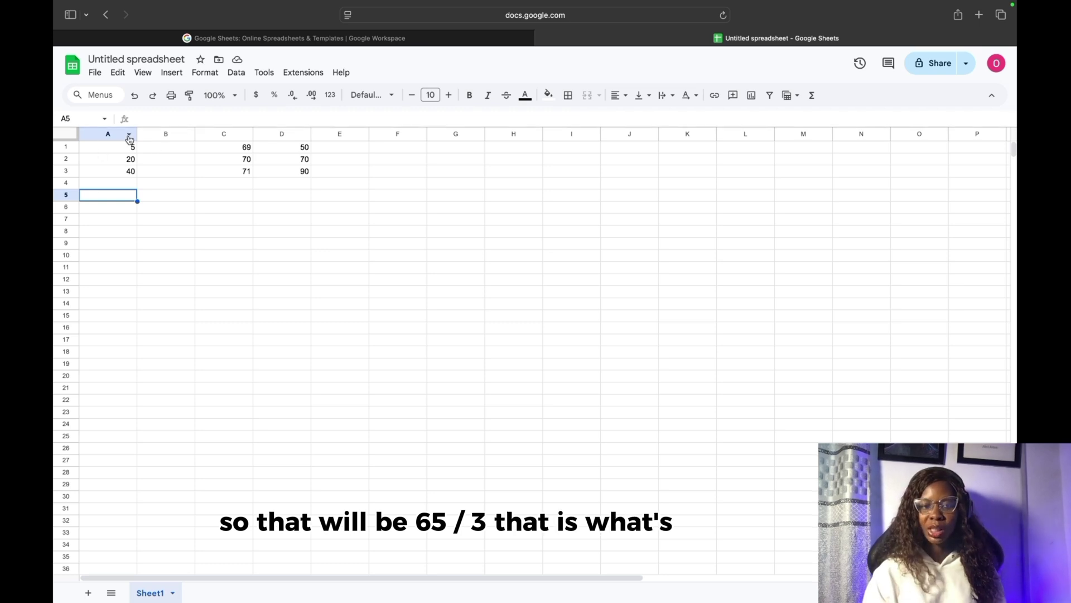
click(146, 162)
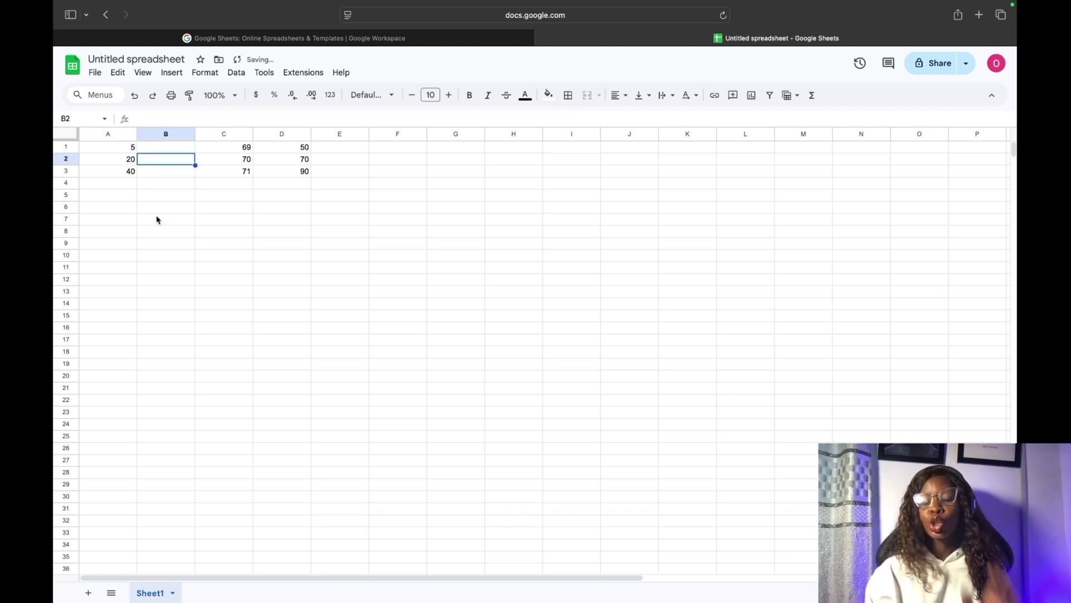
click(124, 208)
text(=)
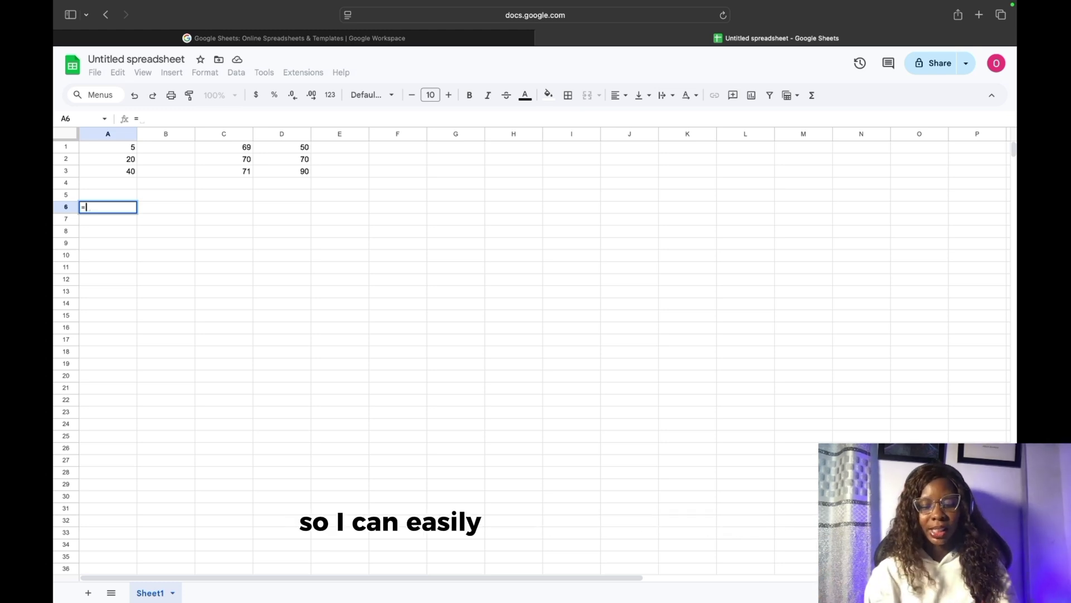
Enter =AVERAGE(A1:A3) in A6, returning 21.66666667.
text(avera)
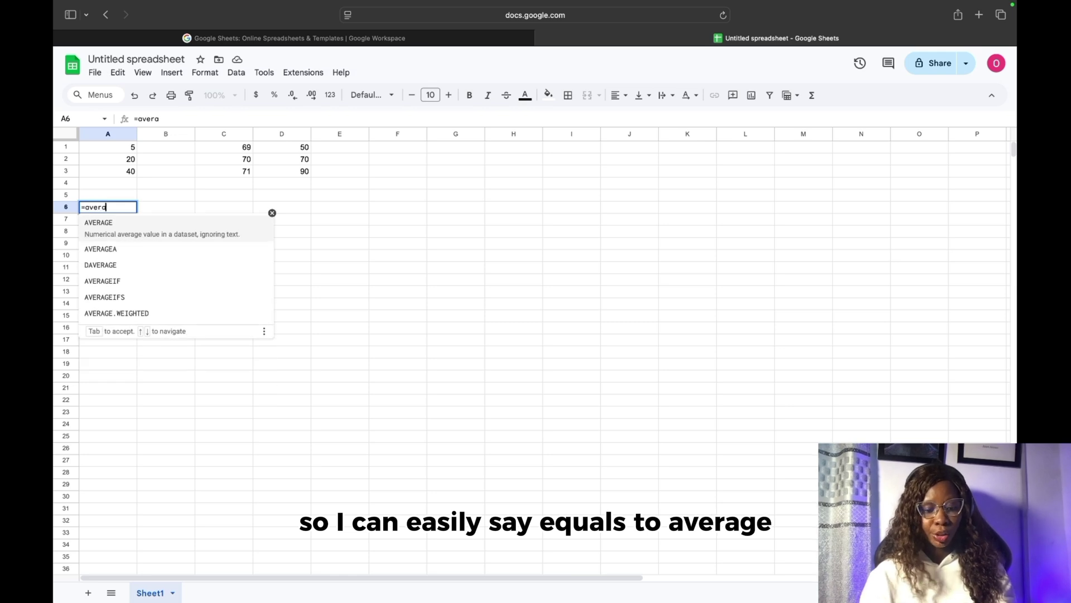
key(Tab)
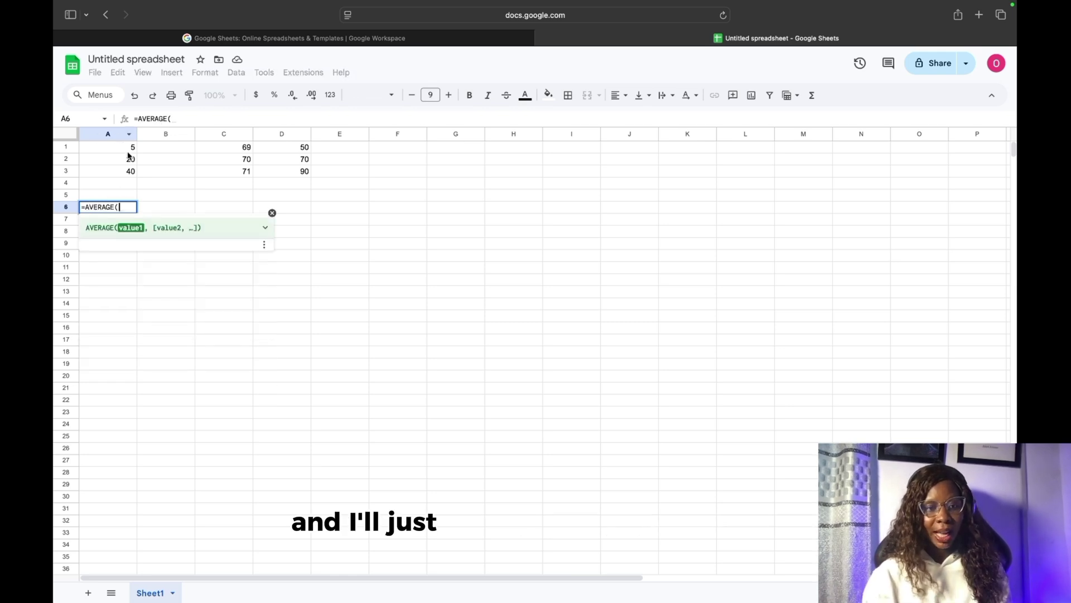
drag(126, 147, 130, 175)
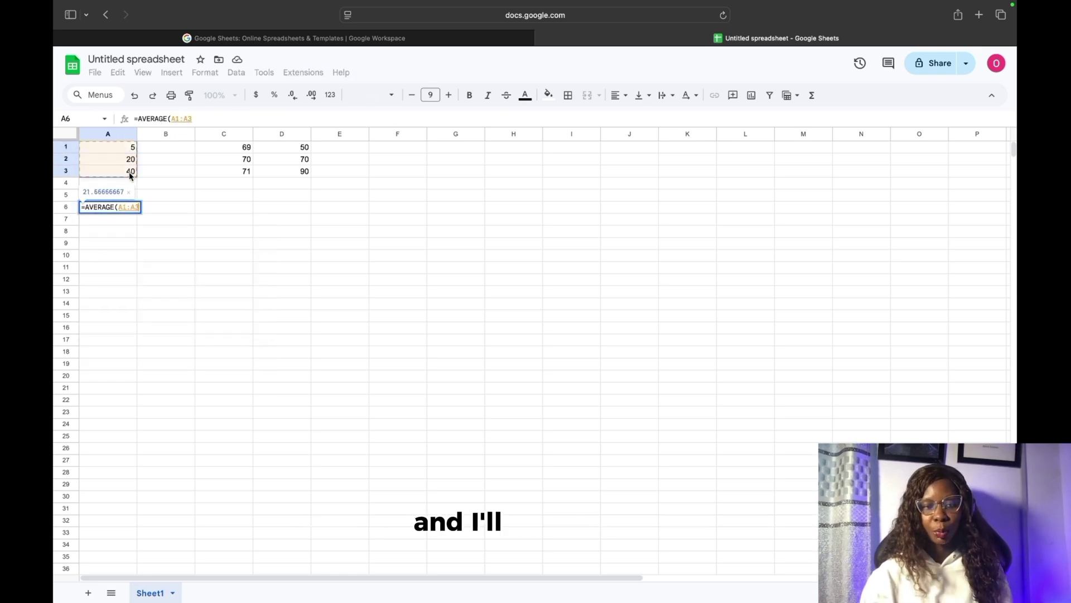
key(Return)
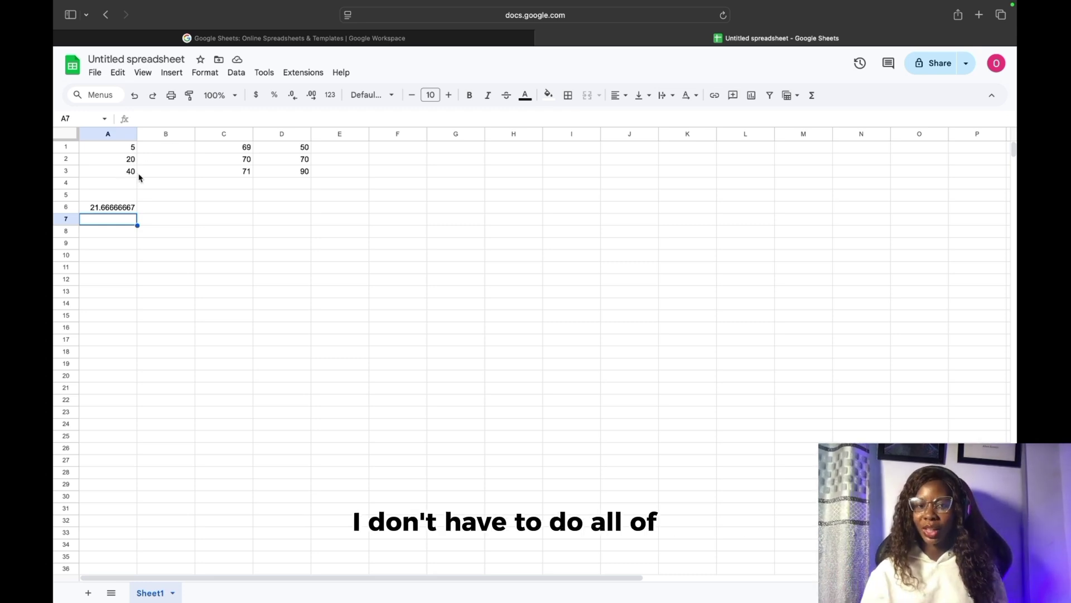
Advance the Basic Statistics slides from the Mean slide to the Median and Mode slide.
click(127, 209)
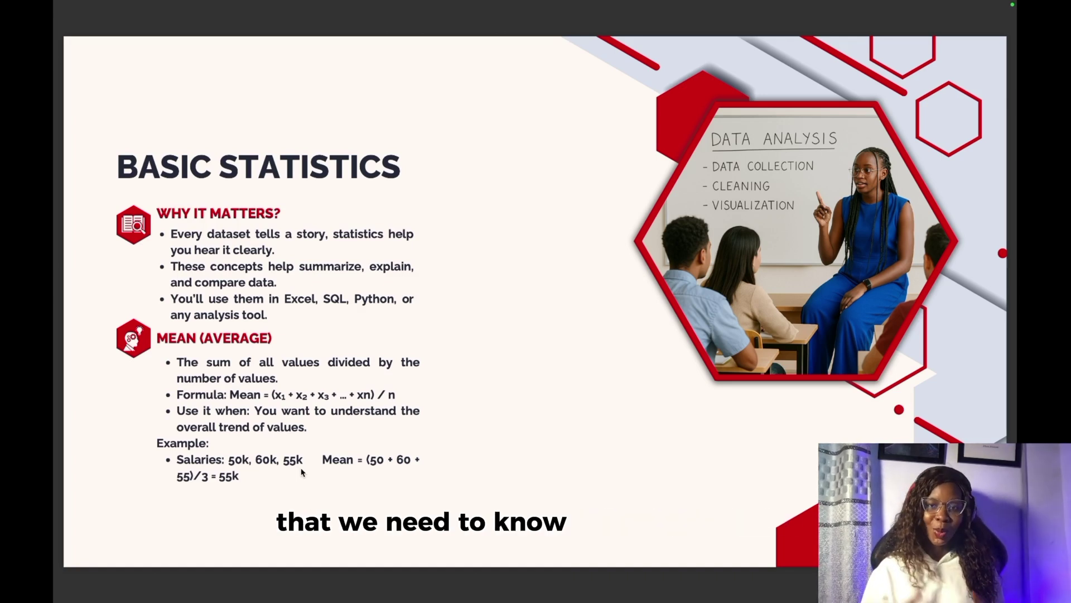
key(Right)
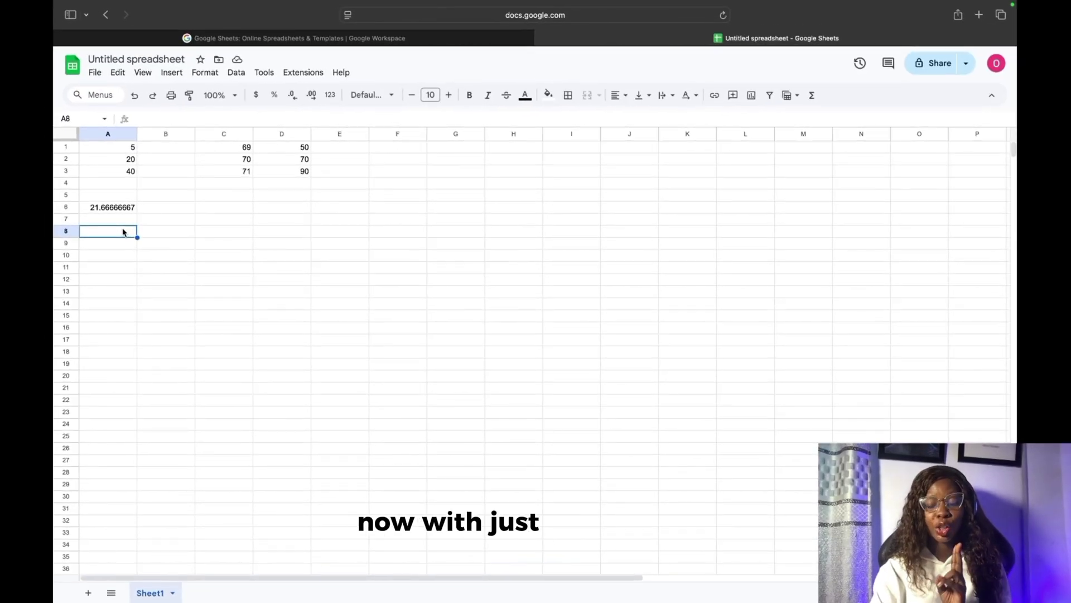
Enter =MEDIAN(A1:A3) in A8, returning 20.
text(=m)
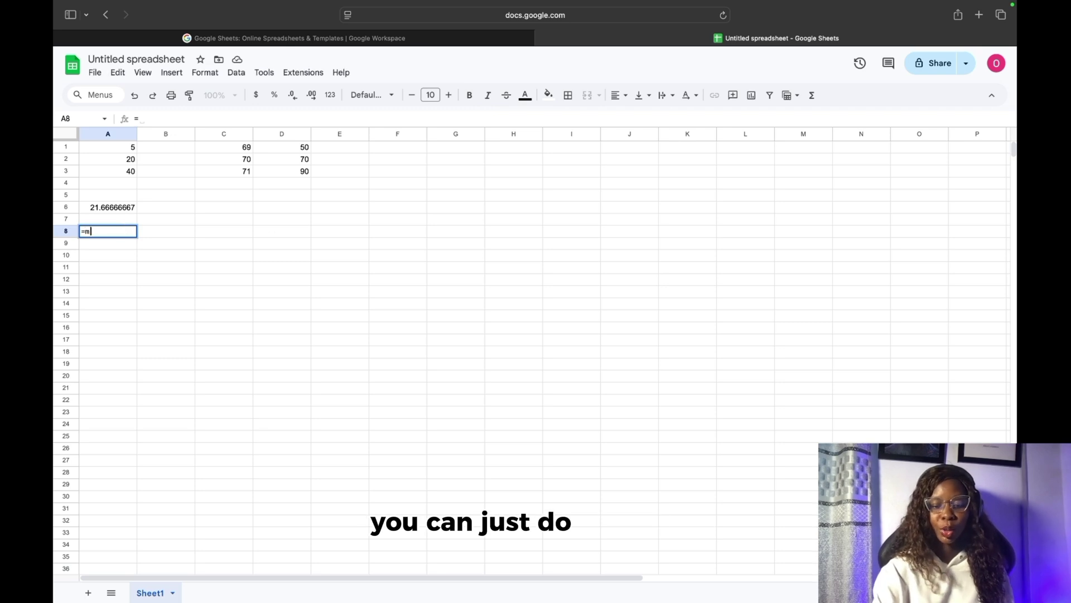
text(ed)
key(Tab)
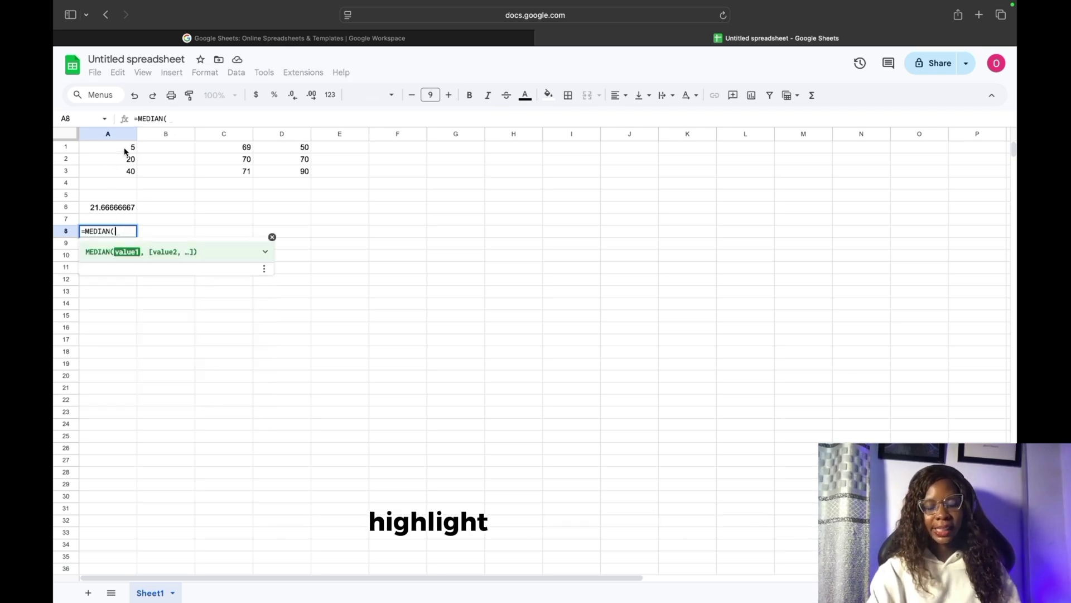
drag(126, 151, 126, 170)
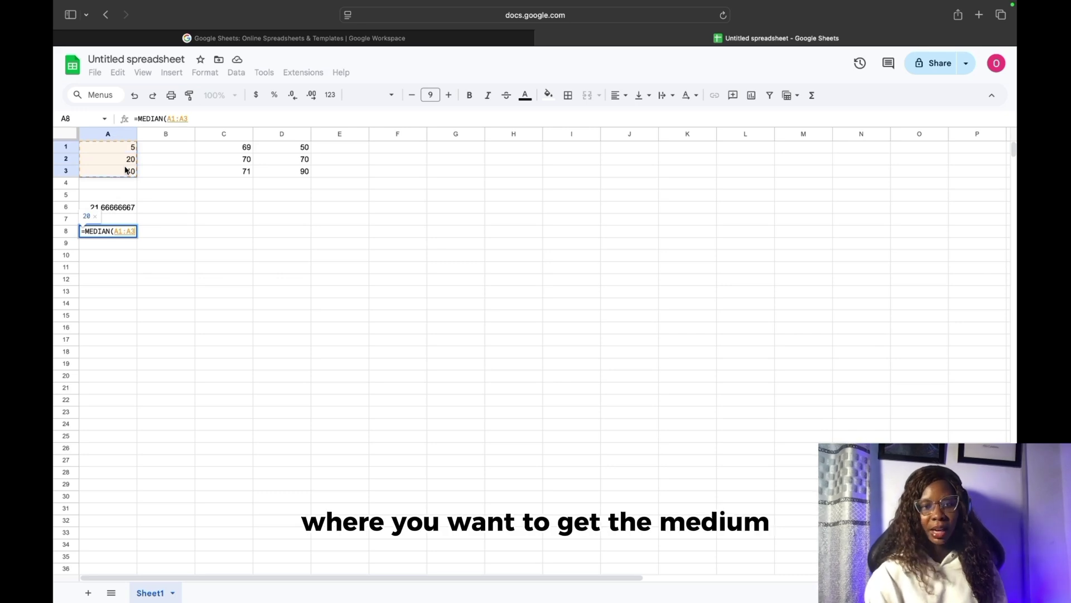
key(Return)
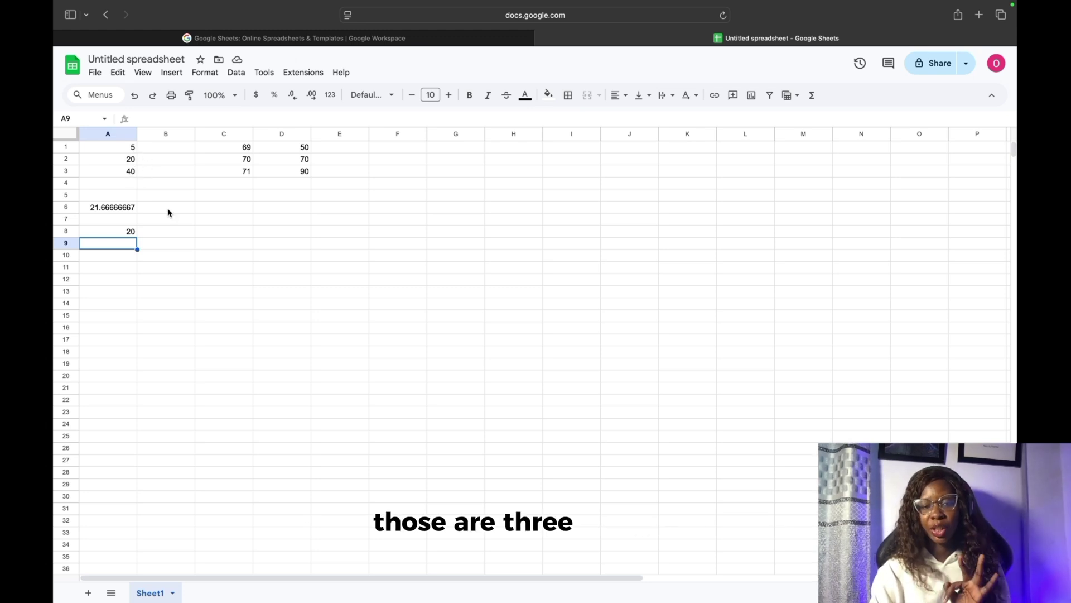
Add the value 60 in cell A4.
click(133, 186)
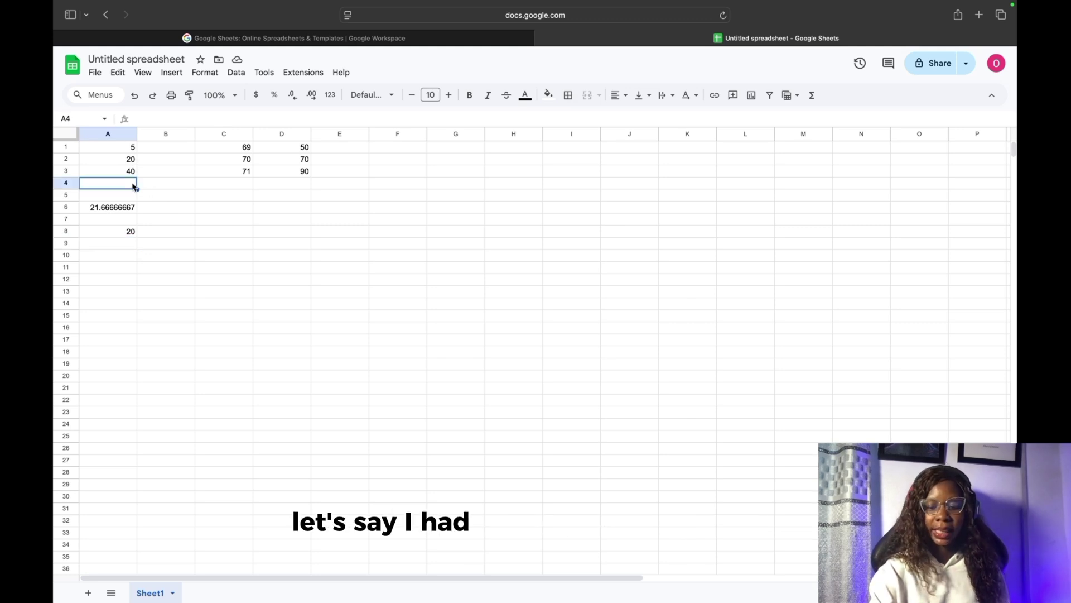
text(60)
key(Return)
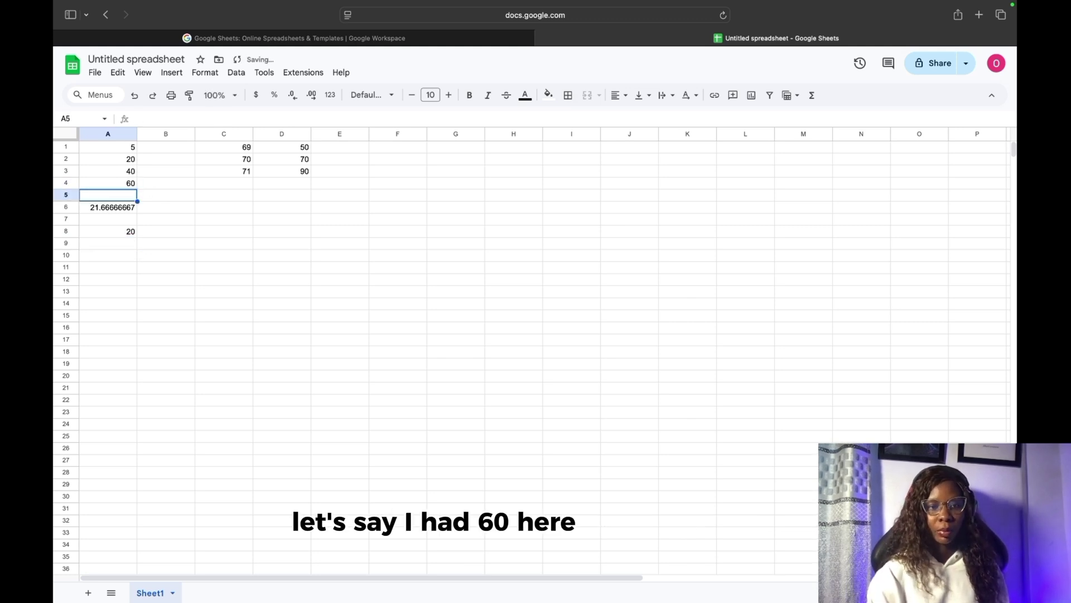
Change the A8 median formula's range to A1:A4, giving 30.
double_click(122, 235)
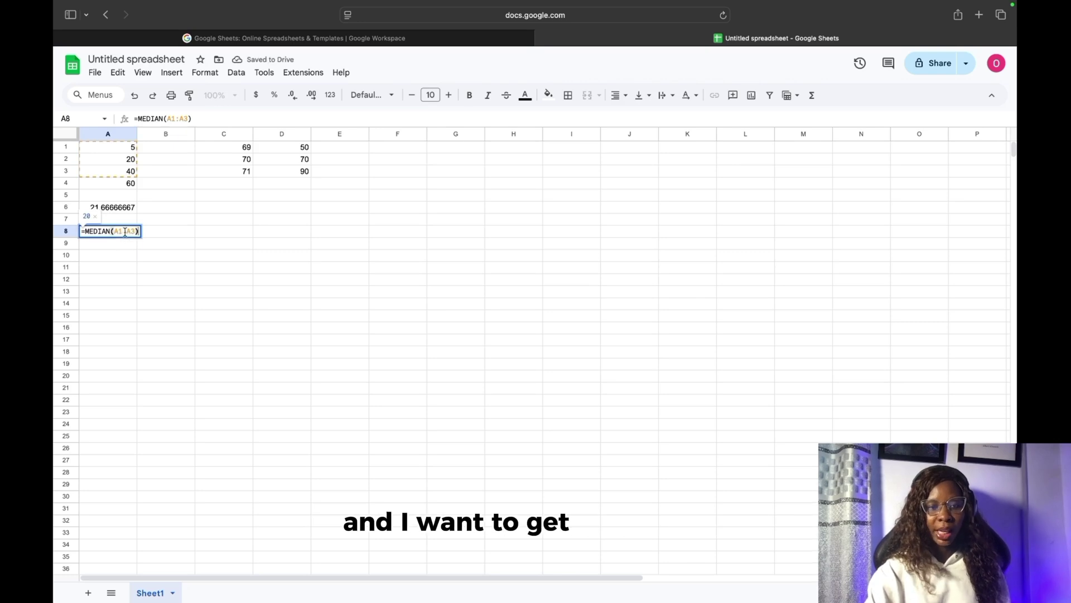
key(BackSpace)
key(BackSpace)
key(BackSpace)
key(BackSpace)
key(BackSpace)
key(BackSpace)
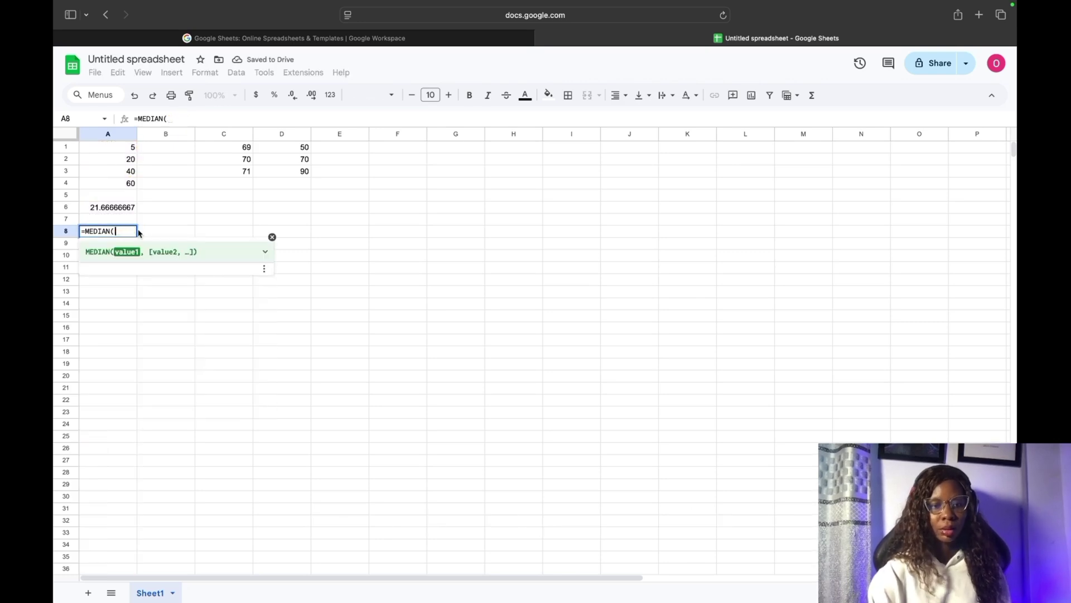
drag(127, 150, 132, 185)
key(Return)
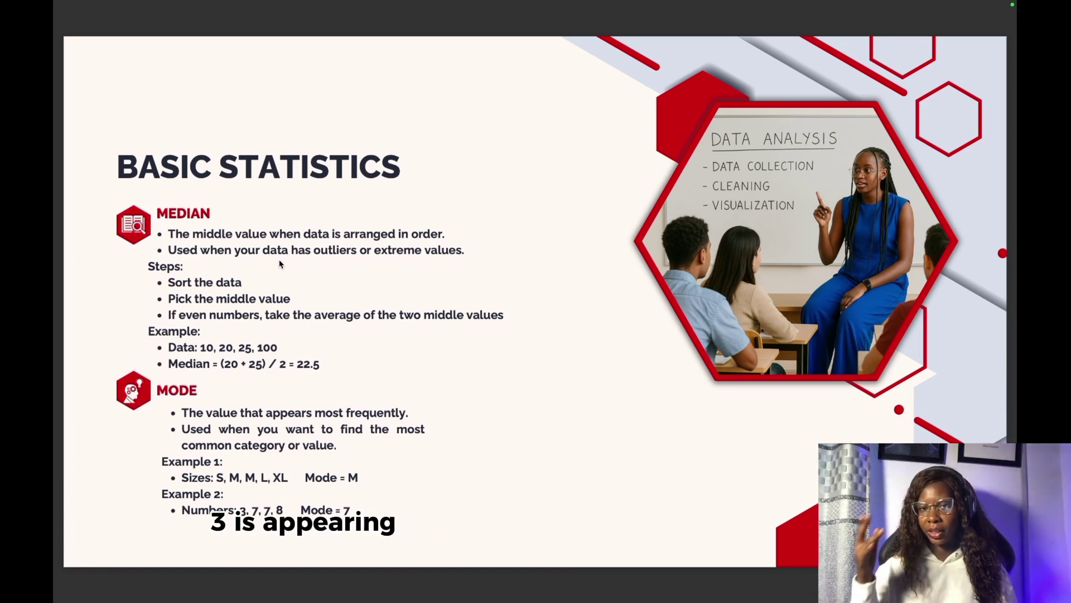
Show the Basic Statistics Median/Mode slide, page 33 of 35, full screen.
mouse_move(149, 4)
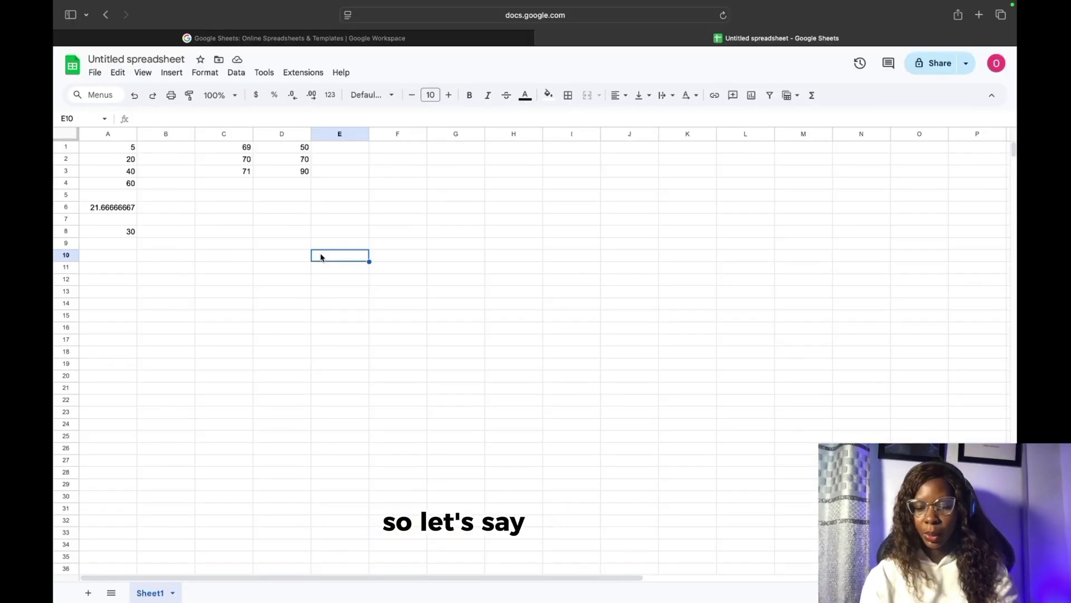
Enter the values 5, 5, 2 and 3 down E10:E13.
text(5)
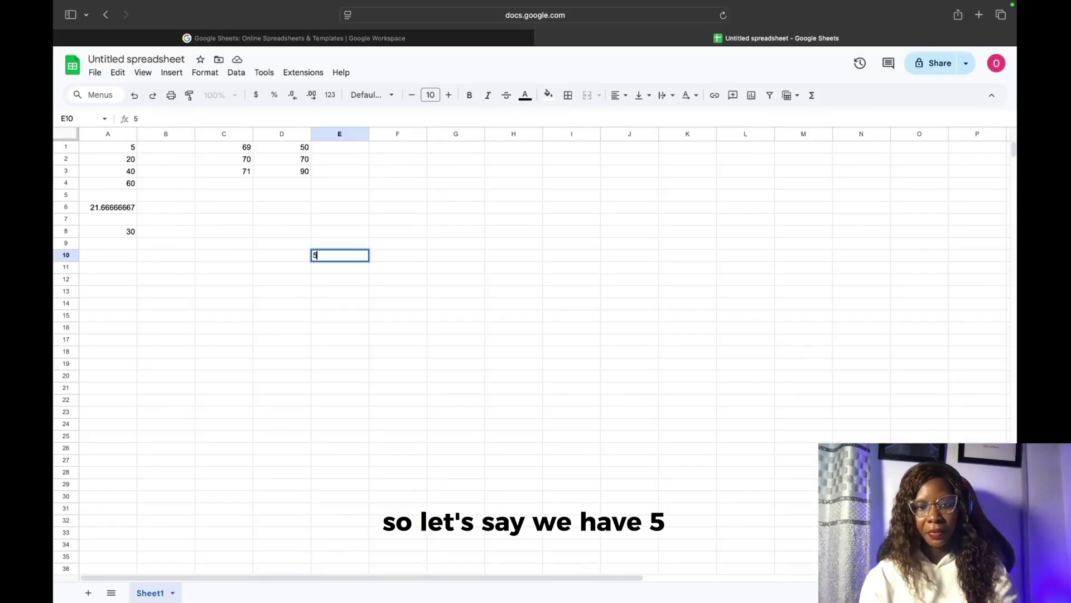
key(Return)
text(5)
key(Return)
text(2)
key(Return)
text(3)
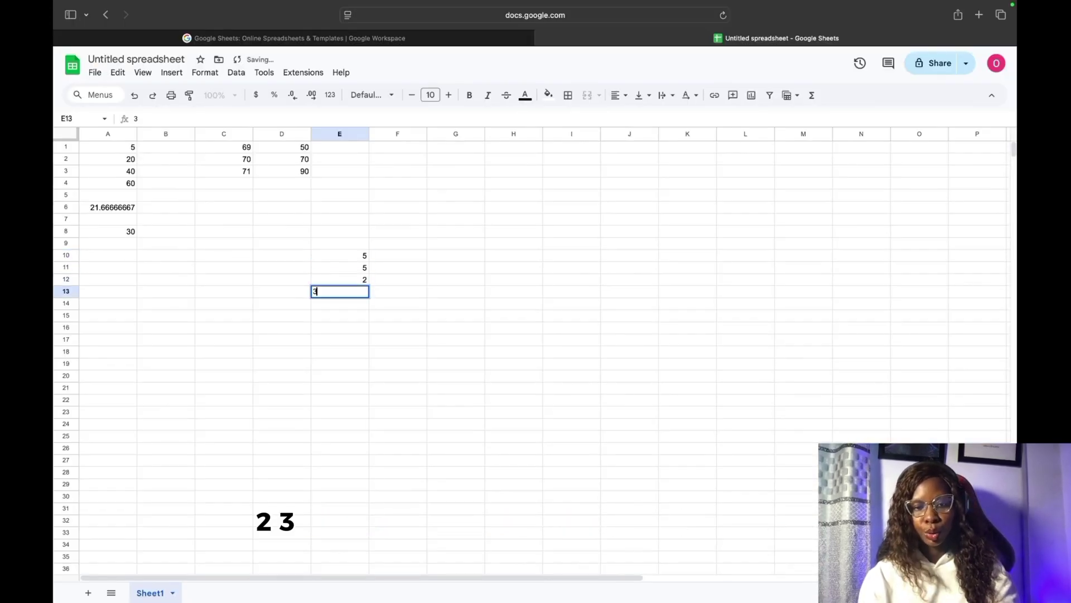
key(Return)
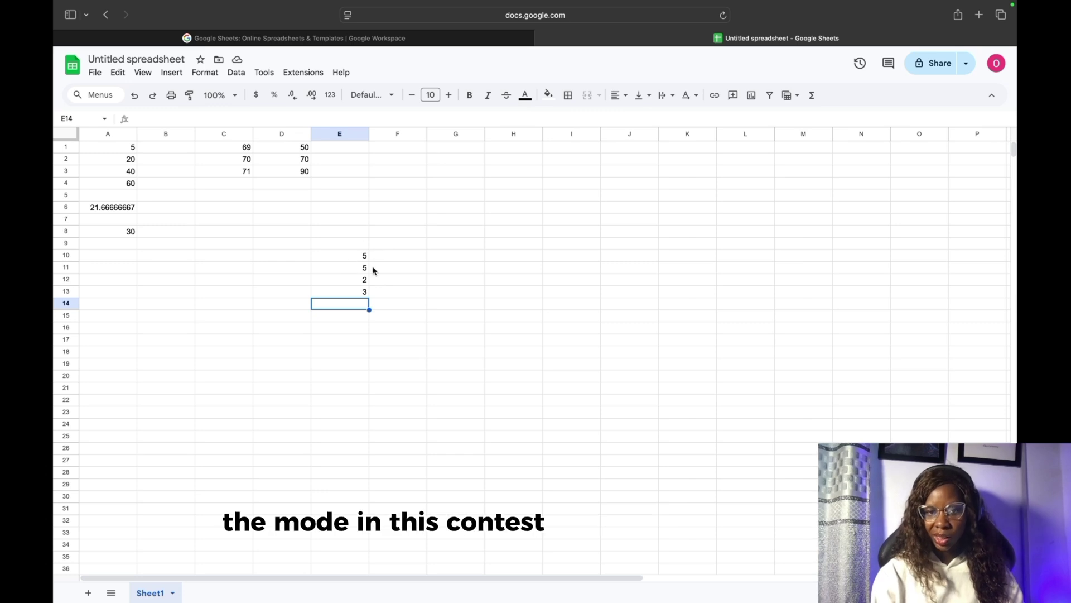
Enter a MODE formula over the column E values in G12, returning 5.
click(460, 280)
text(=mo)
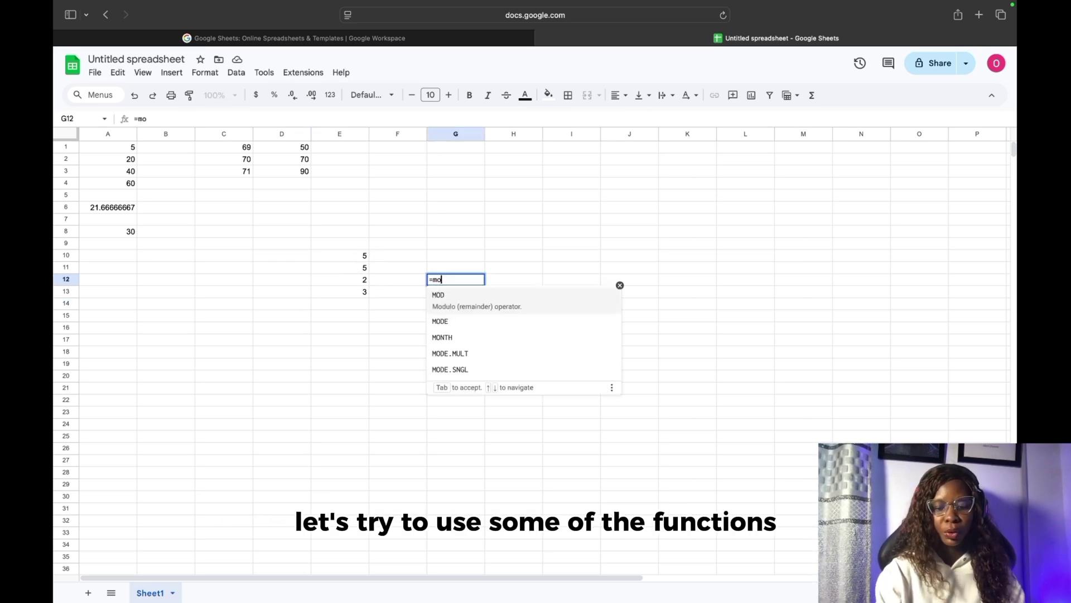
text(de)
key(Tab)
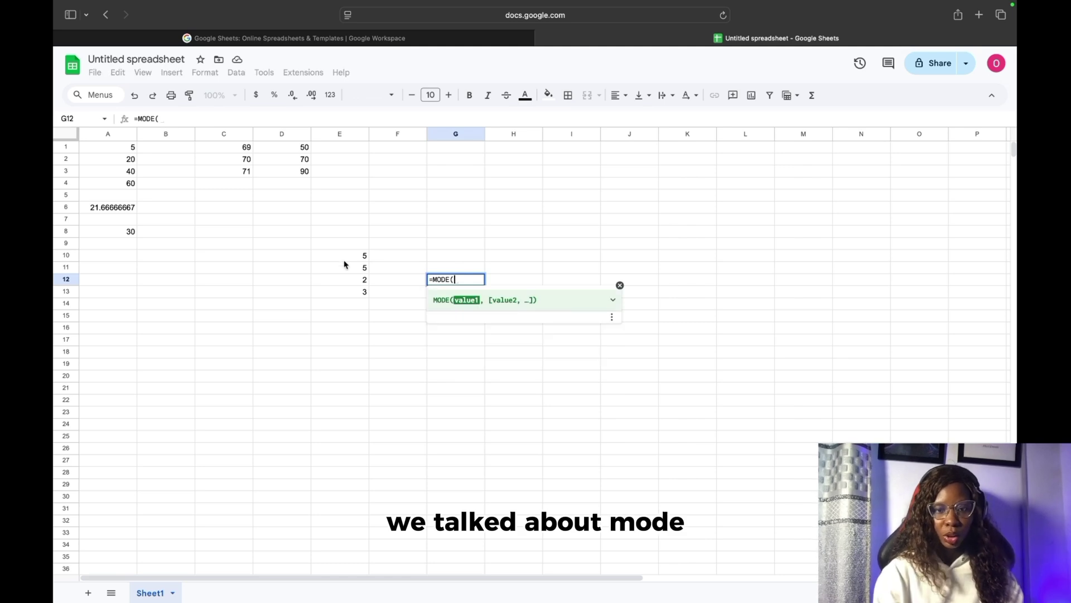
drag(364, 255, 367, 291)
key(Return)
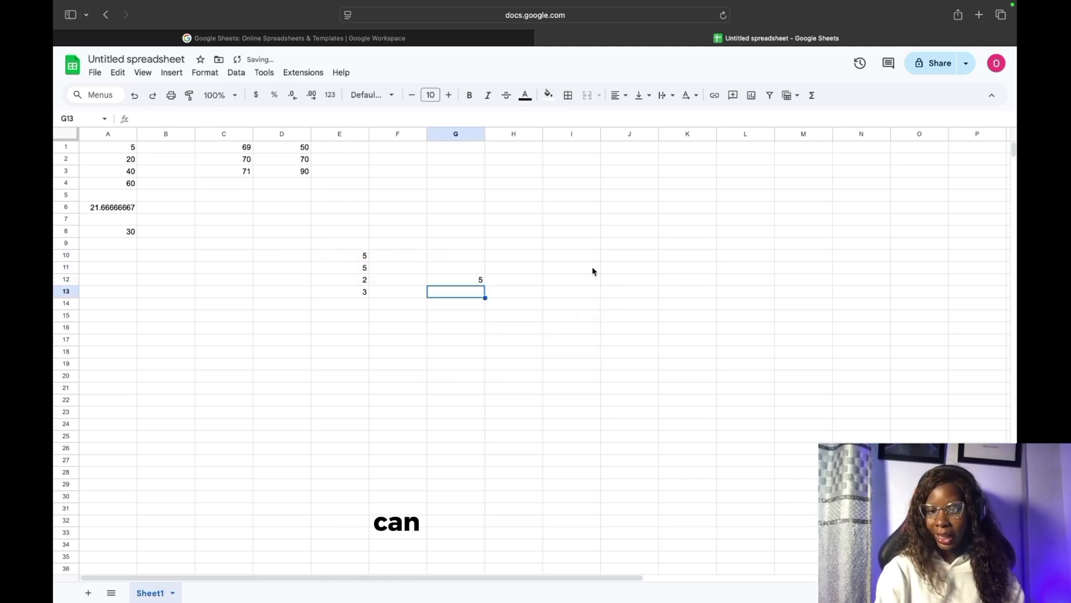